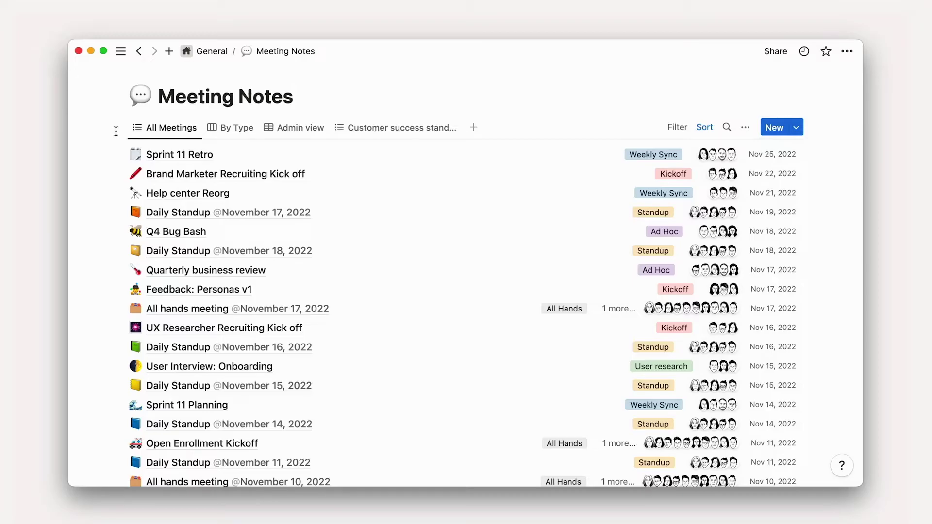
Step: Switch through the By Type, Admin view and Customer success views
left_click(249, 132)
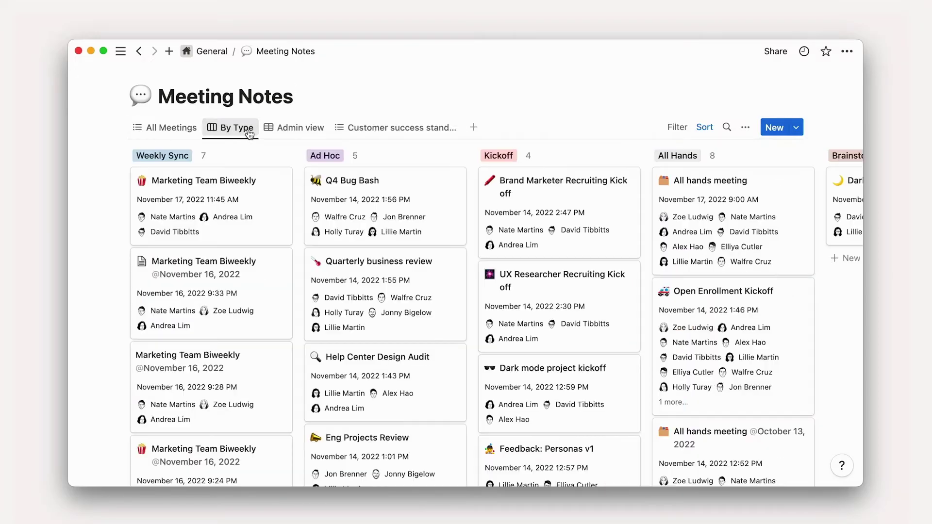
left_click(292, 130)
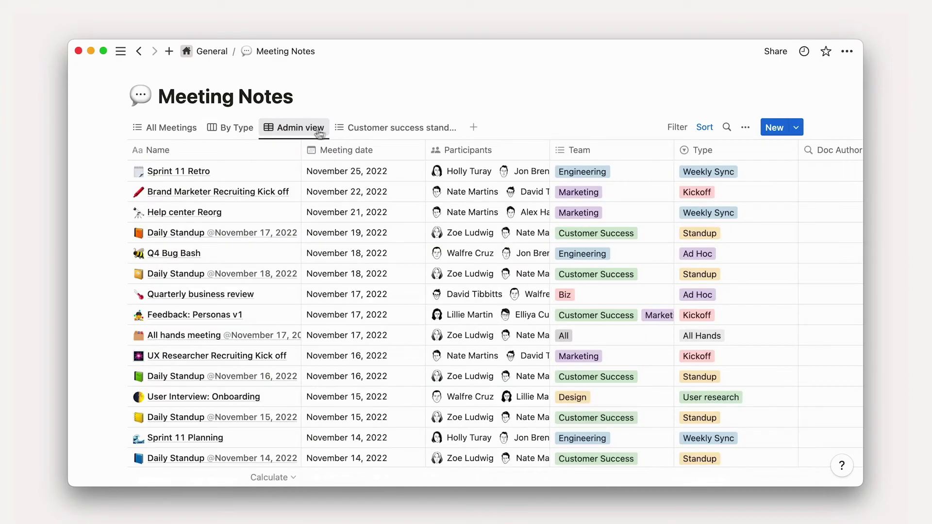
left_click(372, 133)
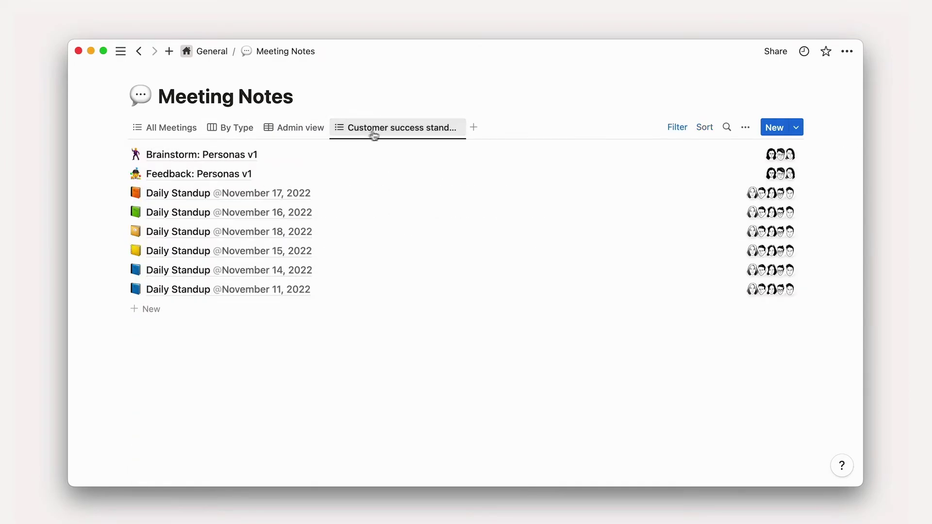
Step: Sort the Customer success view by Last Edited Time and save the sort for everyone
left_click(678, 132)
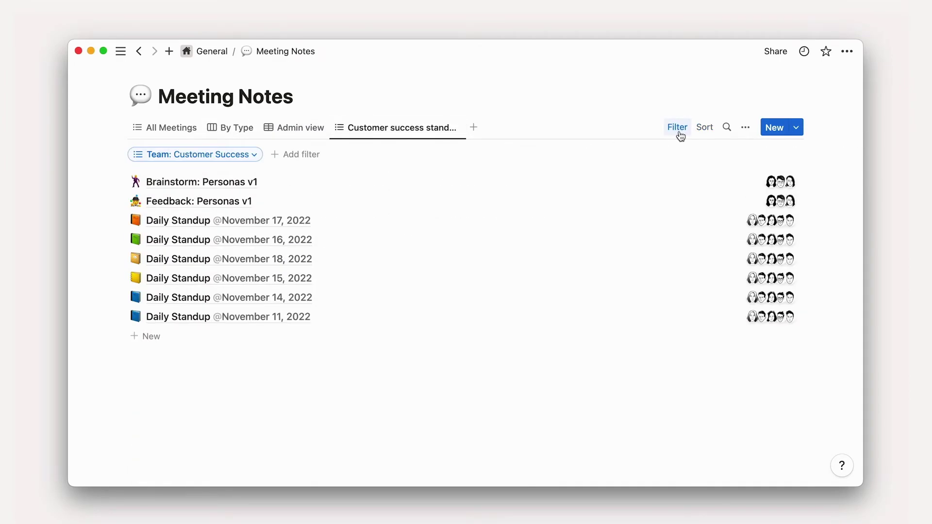
left_click(702, 130)
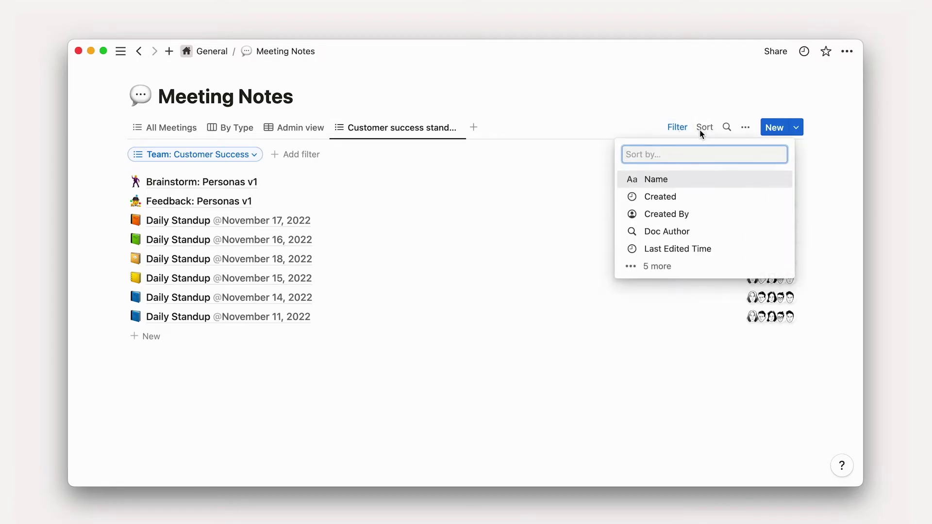
left_click(697, 249)
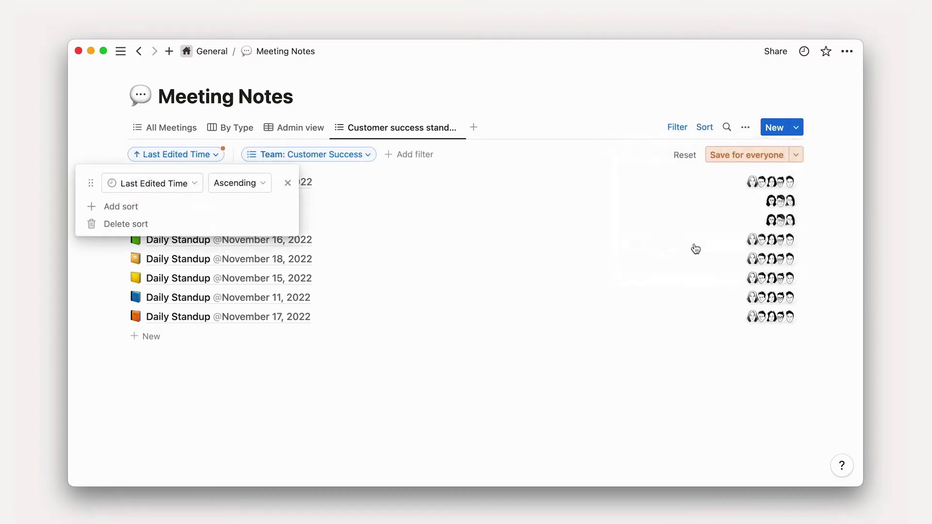
left_click(729, 155)
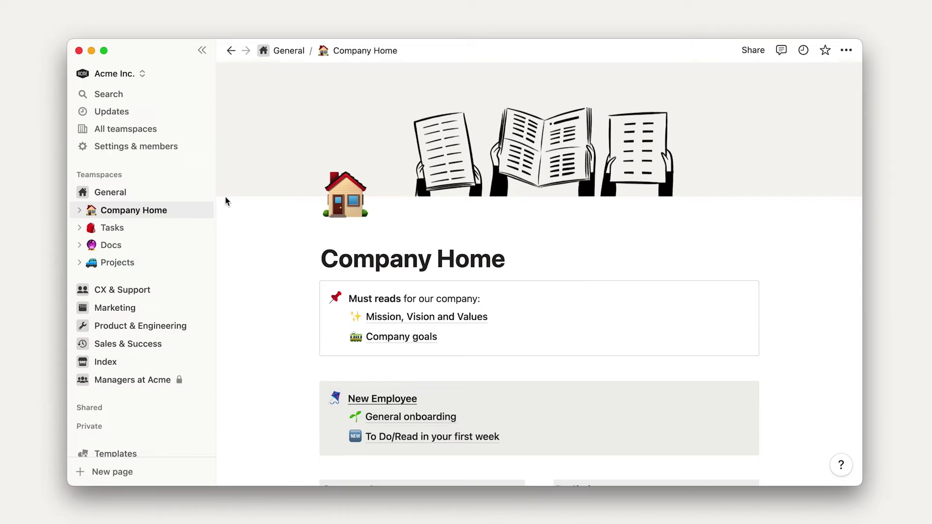
Step: Add a new Untitled page under General, open it, and hide the sidebar
left_click(202, 192)
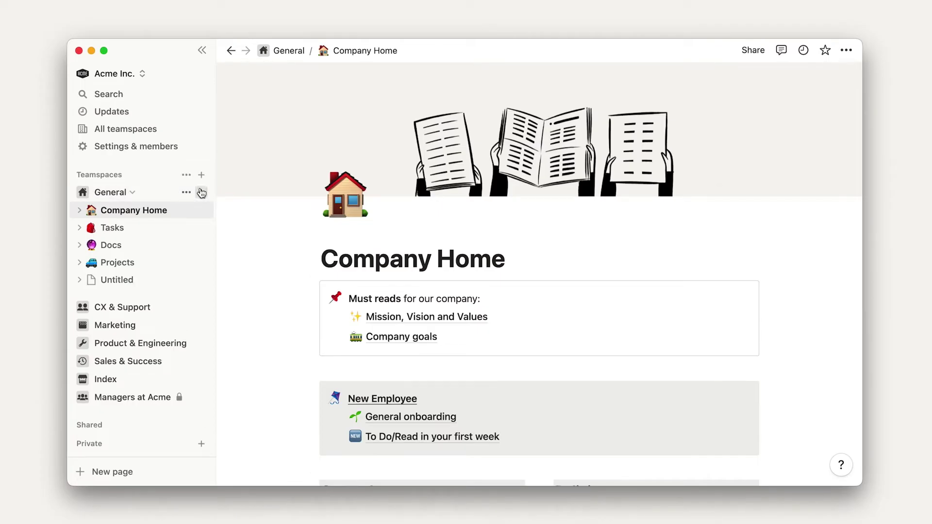
left_click(167, 280)
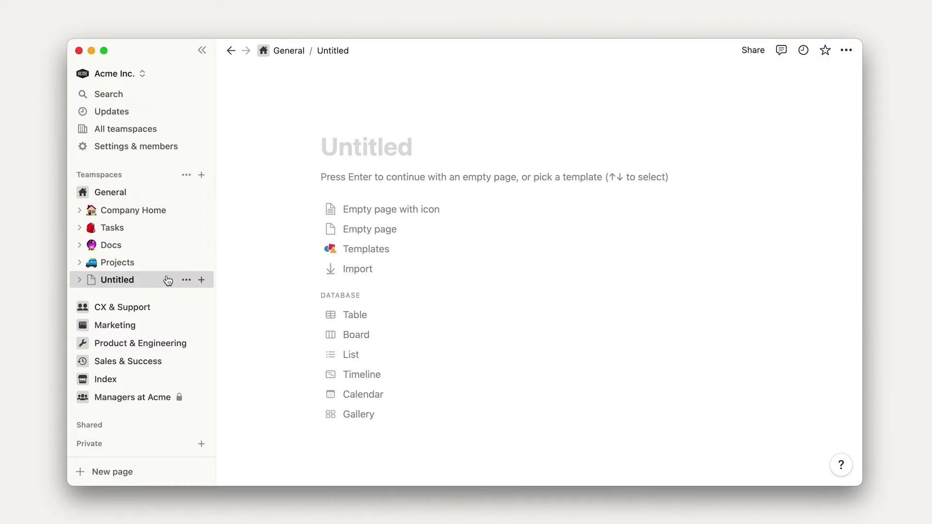
left_click(202, 50)
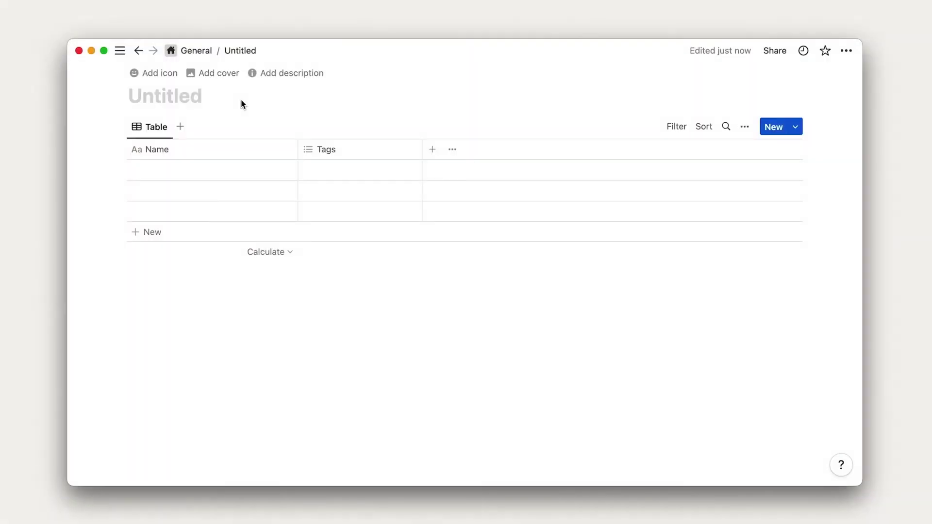
Step: Title the database 'Meeting notes' with a writing-hand emoji icon, then open its first row
type("Me")
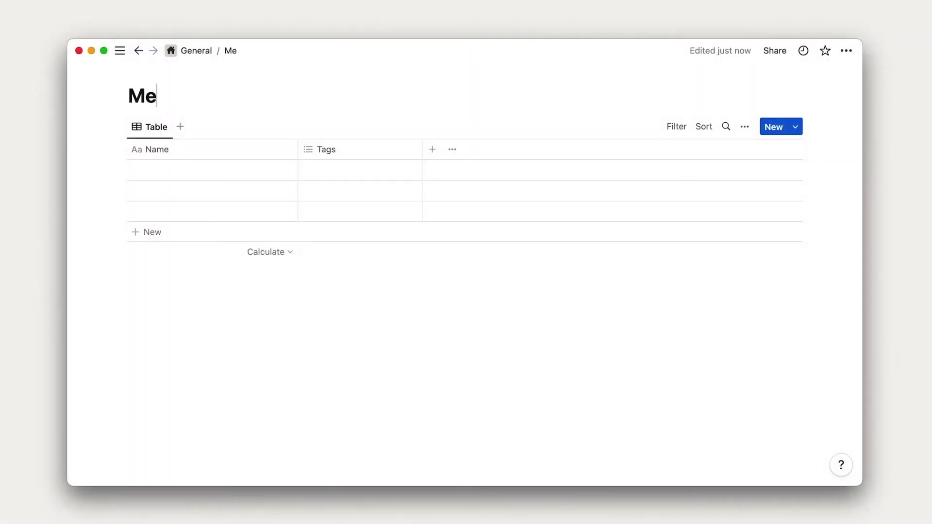
type("eting notes")
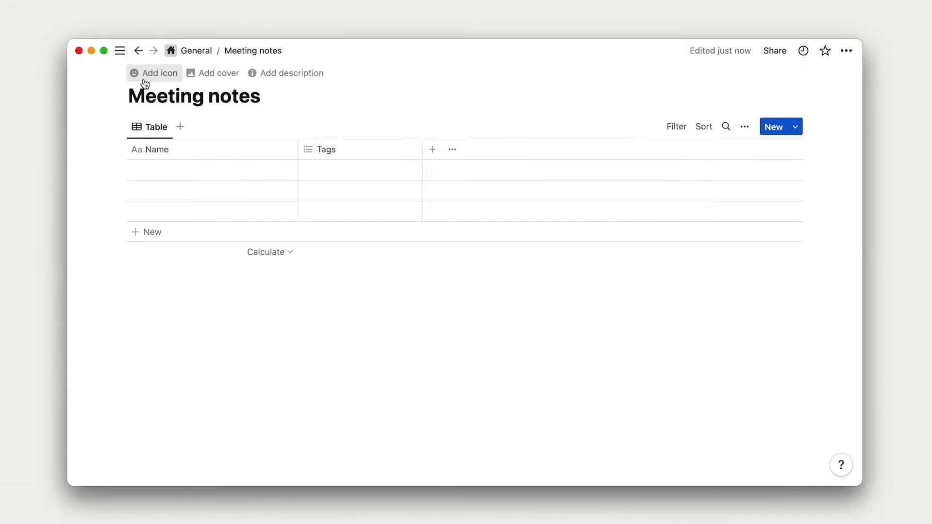
left_click(139, 80)
left_click(139, 96)
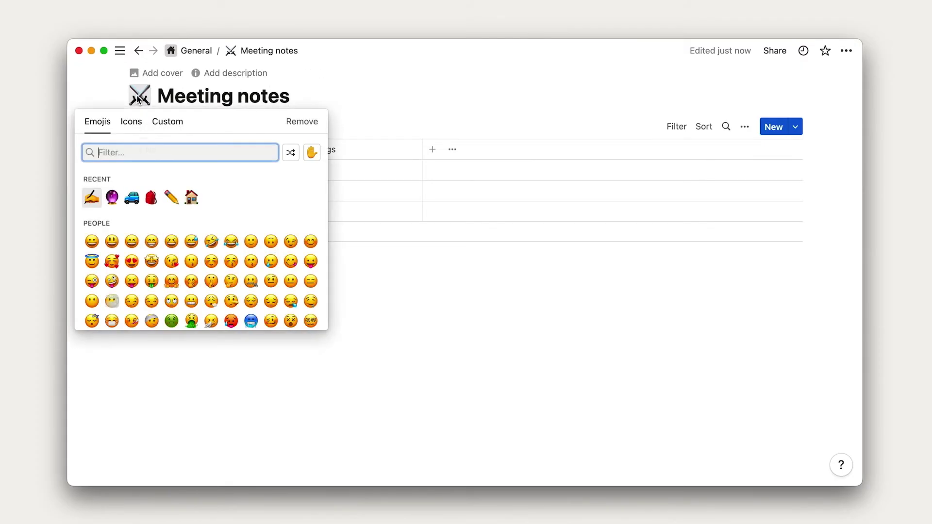
left_click(91, 197)
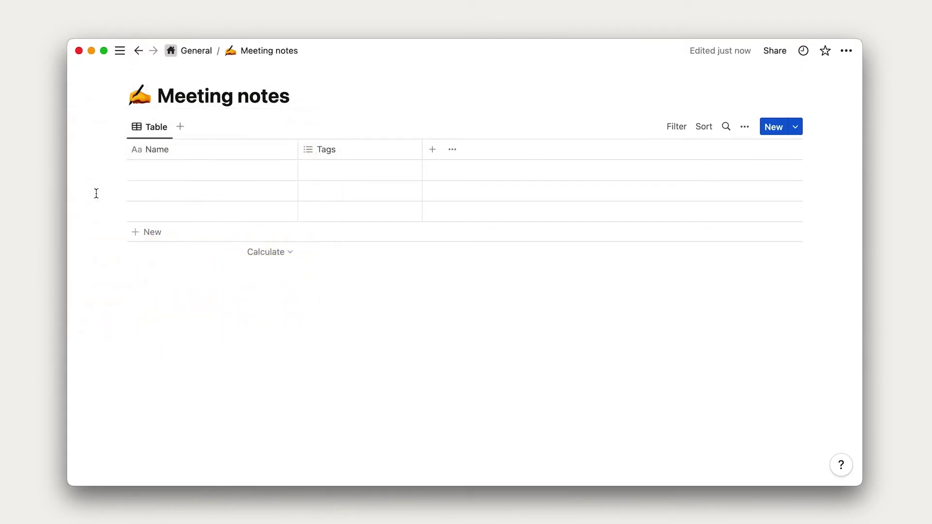
left_click(265, 180)
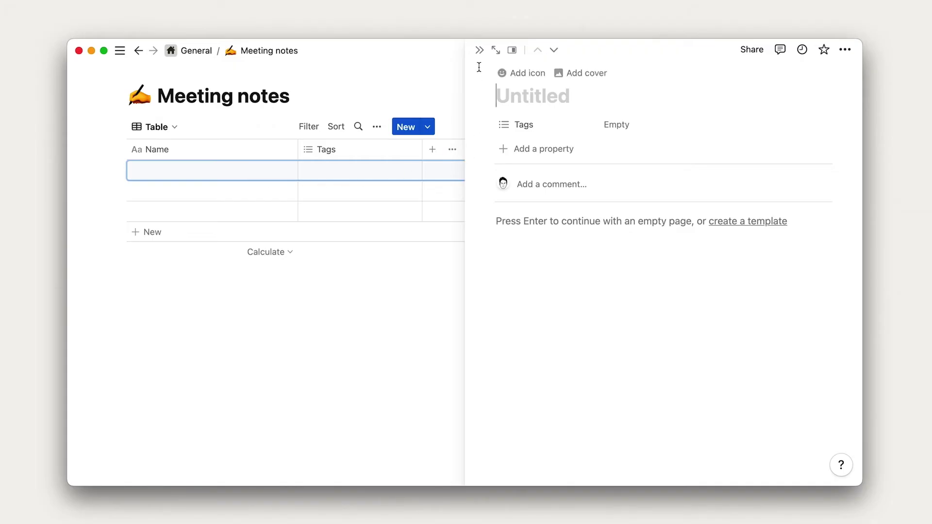
Step: Close the first row's side preview to return to the full table
left_click(479, 50)
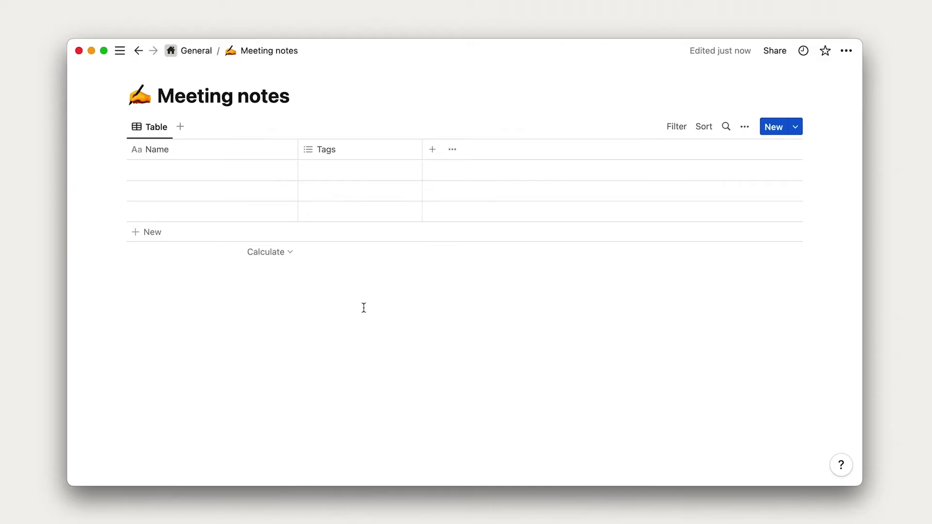
Step: Enter the rows 'Engineering weekly', 'All-hands' and 'Design sync' in the Name column
left_click(169, 172)
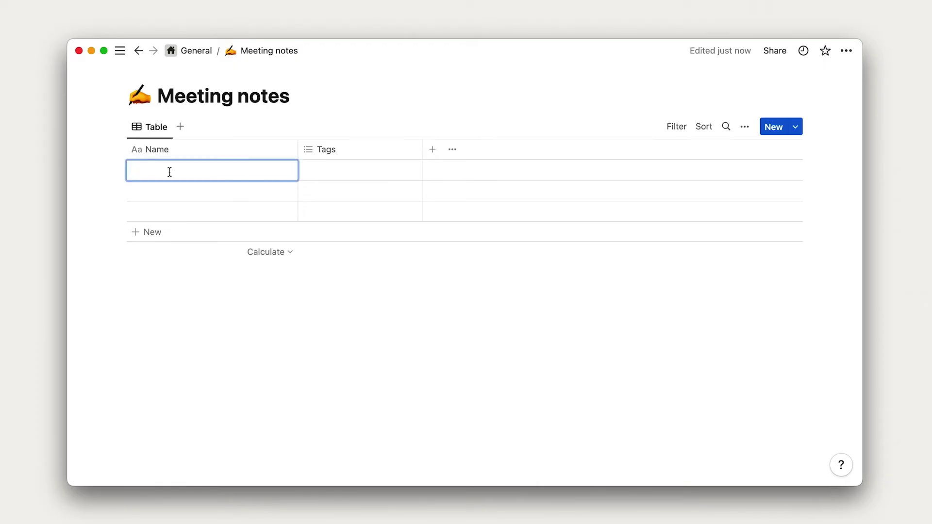
type("Engineering weekly")
key("Return")
type("A")
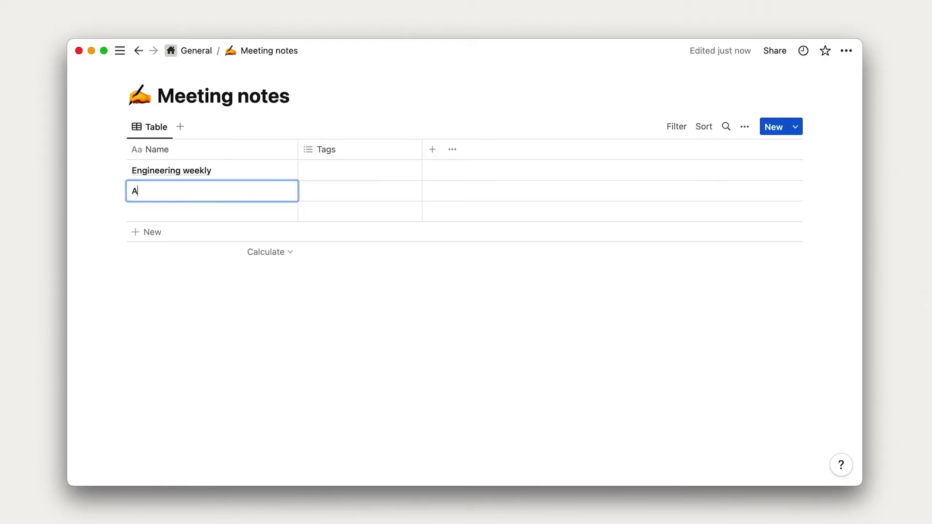
type("ll-hands")
key("Return")
type("De")
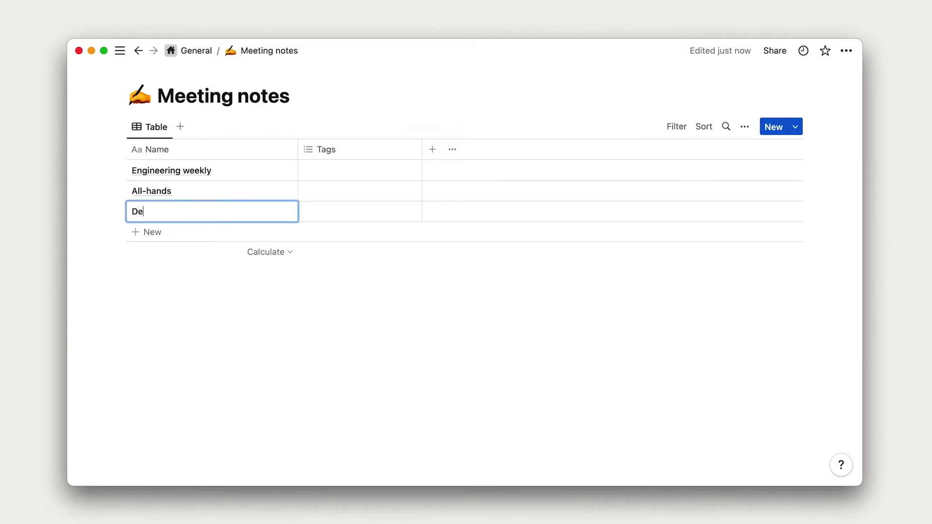
type("sign sync")
key("Escape")
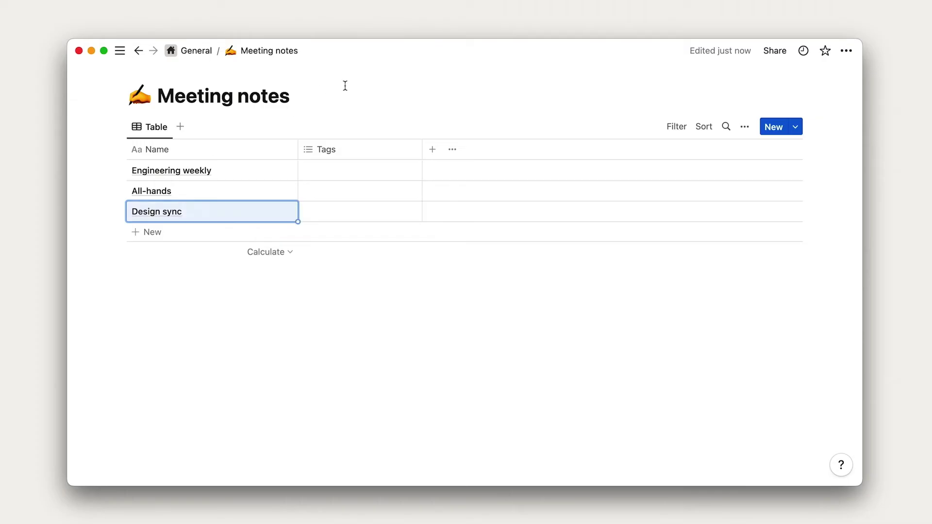
left_click(345, 85)
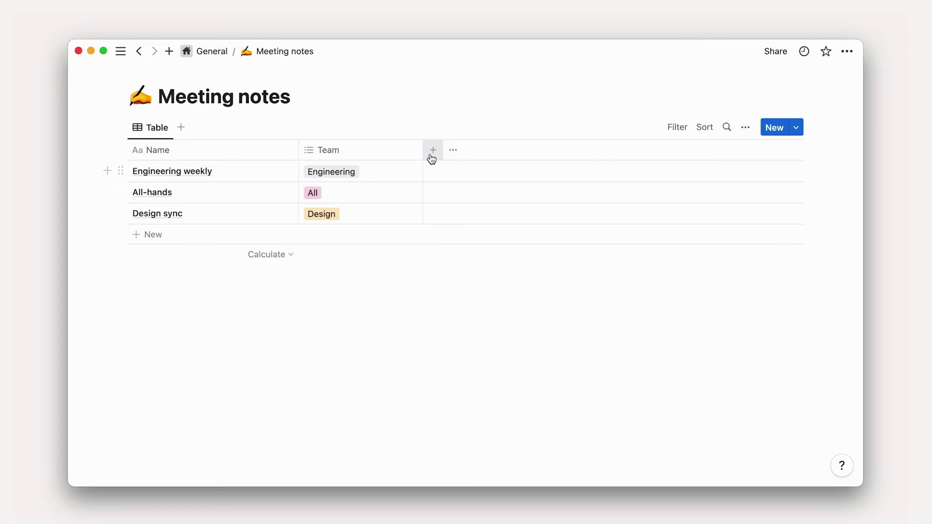
Step: Add a Date property named Date to the table
left_click(433, 158)
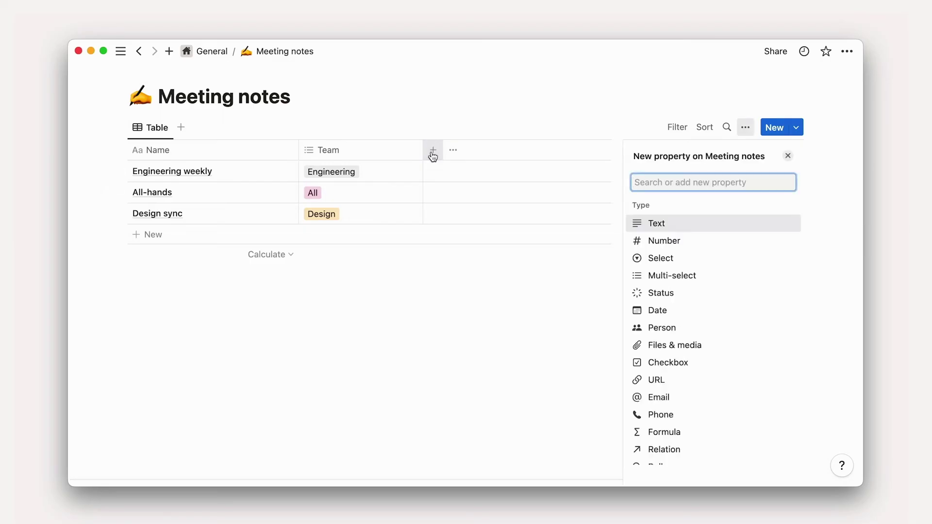
left_click(683, 311)
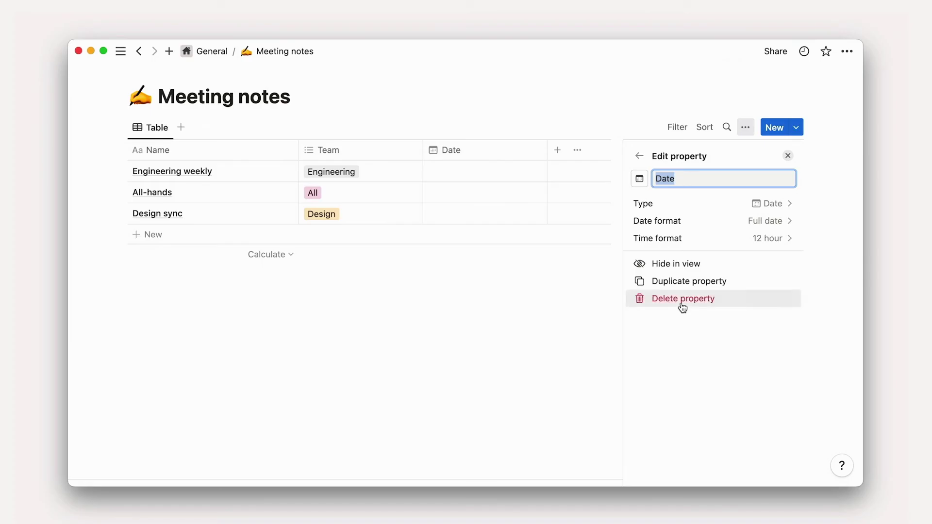
left_click(699, 180)
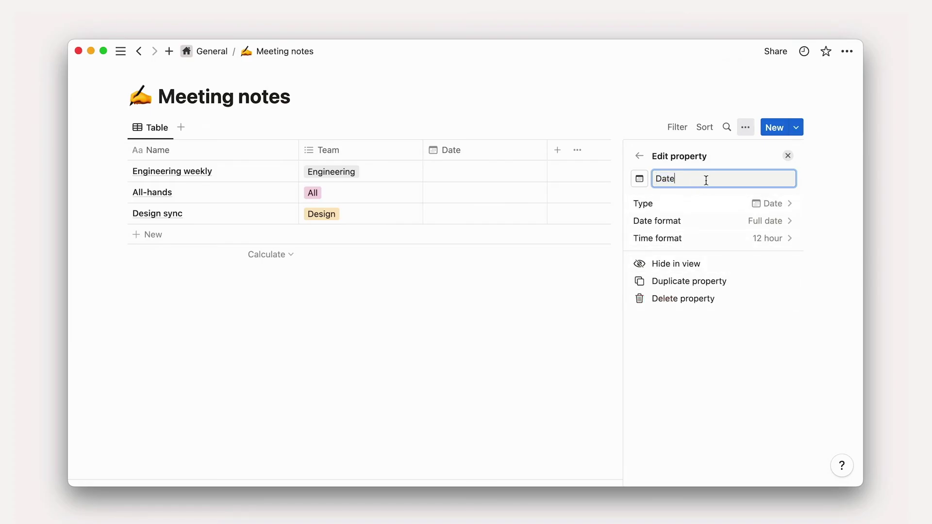
left_click(788, 156)
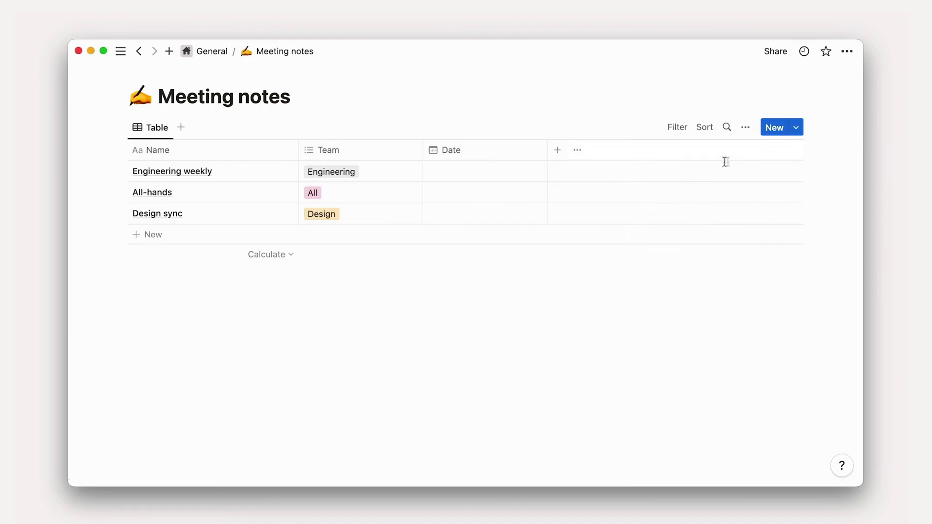
Step: Add a Person property named 'Attendees'
left_click(557, 153)
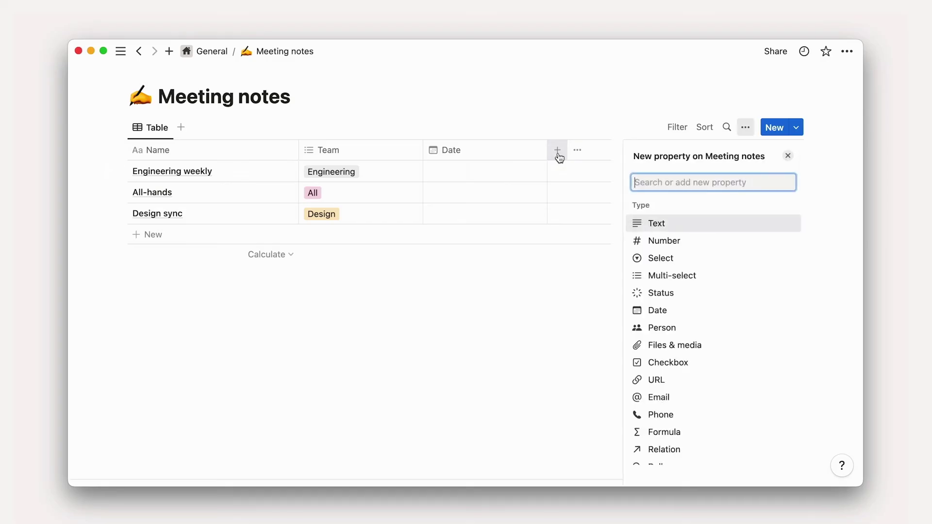
left_click(691, 332)
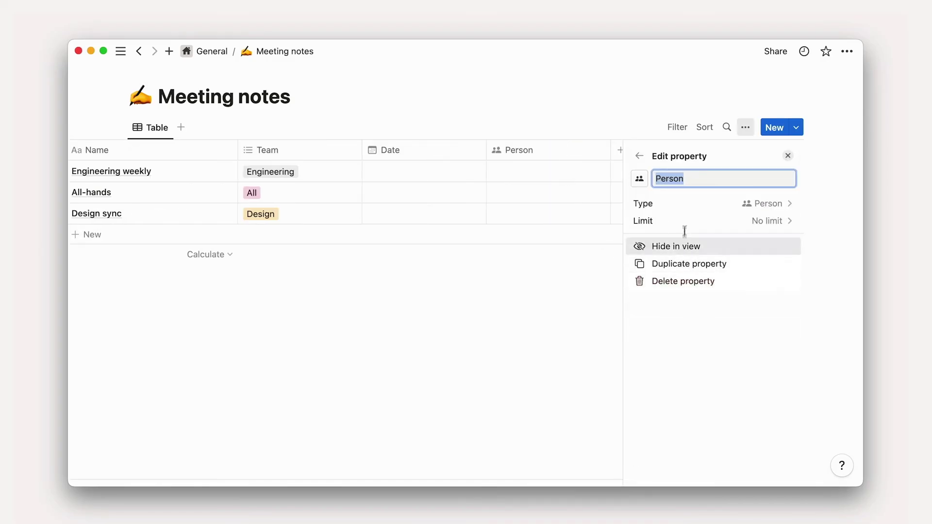
type("Attendees")
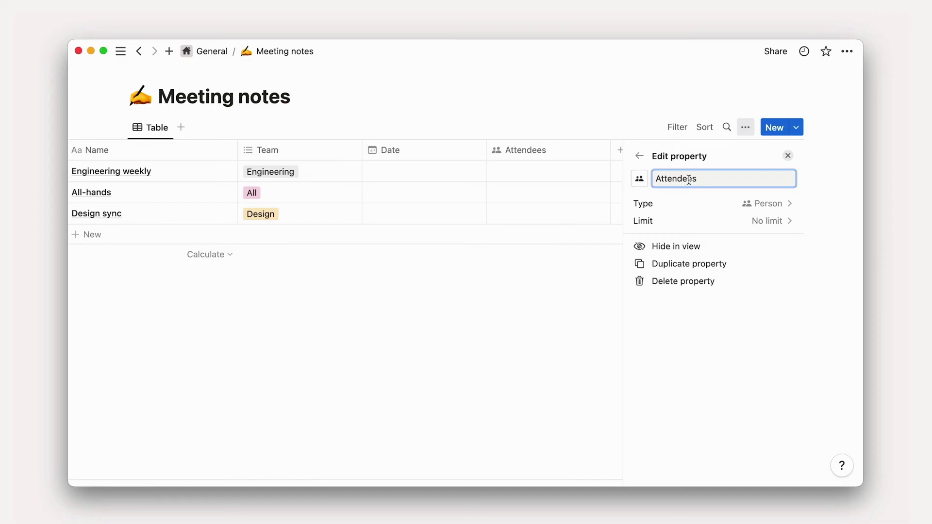
left_click(787, 156)
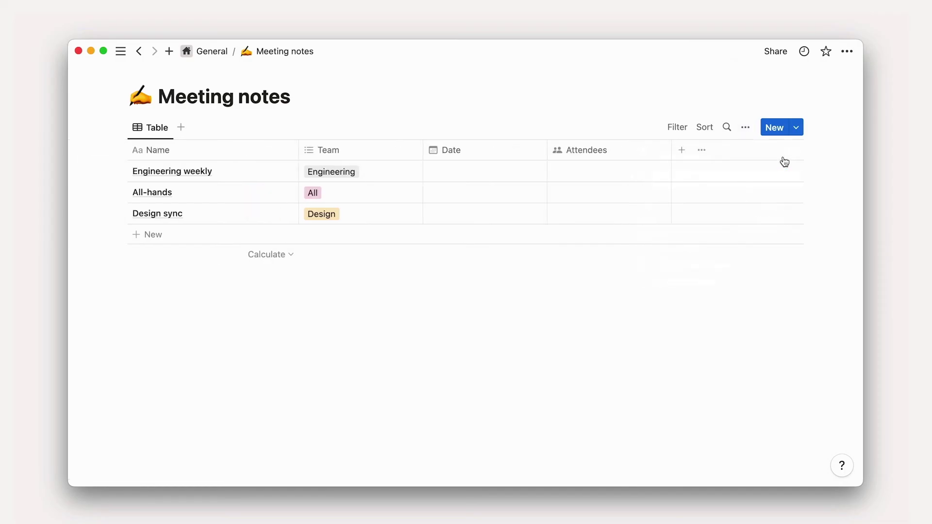
Step: Add a Multi-select column called 'Meeting type' beside Attendees, with no options yet
left_click(681, 154)
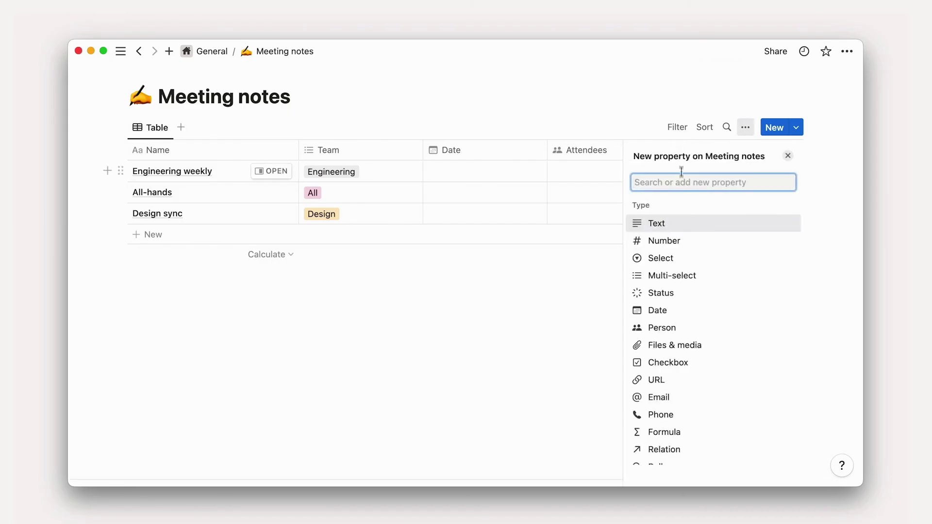
left_click(686, 277)
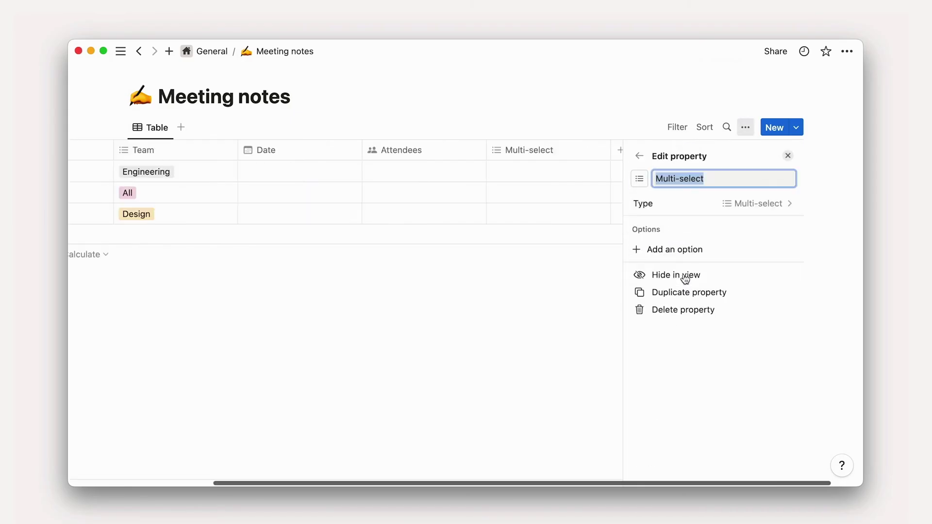
type("Meeting type")
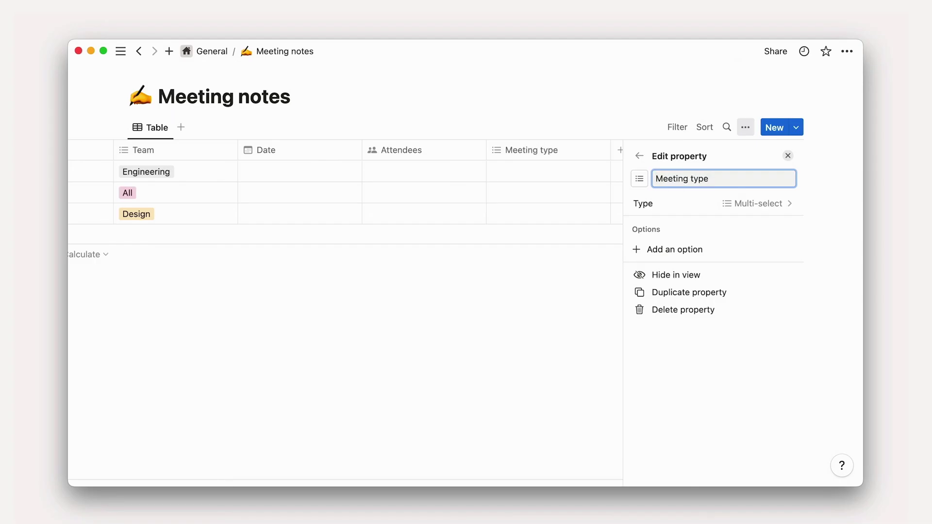
left_click(788, 156)
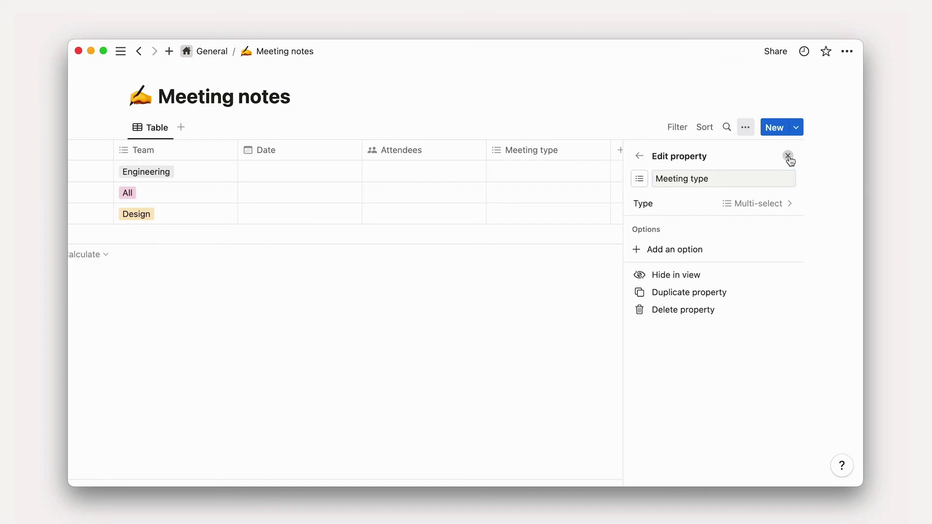